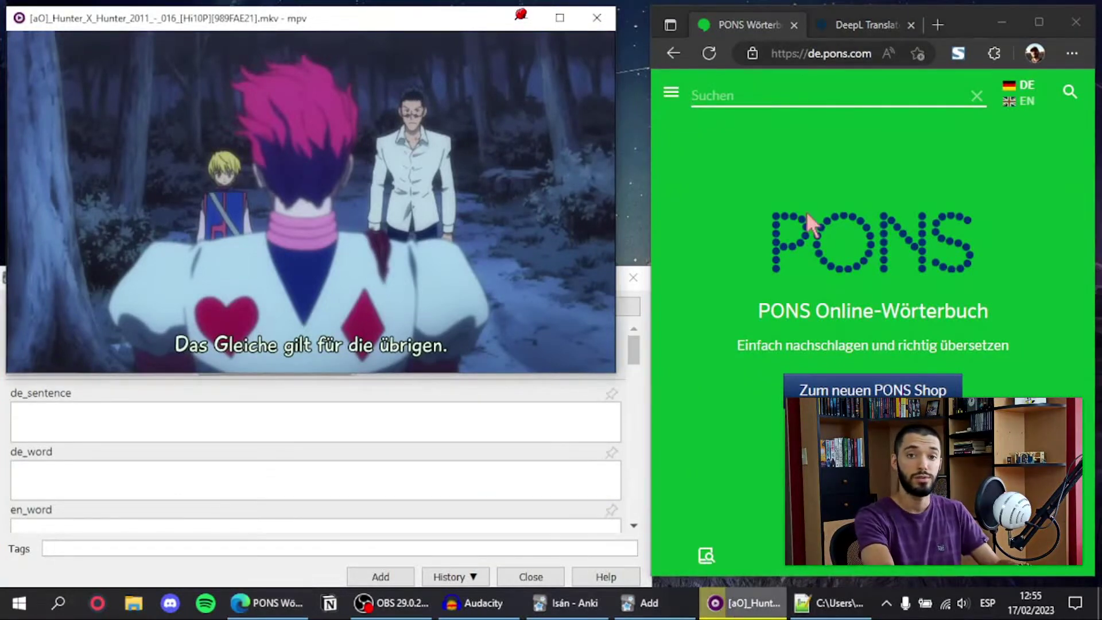
- Turn mpvacious clipboard autocopy off and back on, then advance to the 'Hast deine Anwesenheit verborgen' subtitle
key(a)
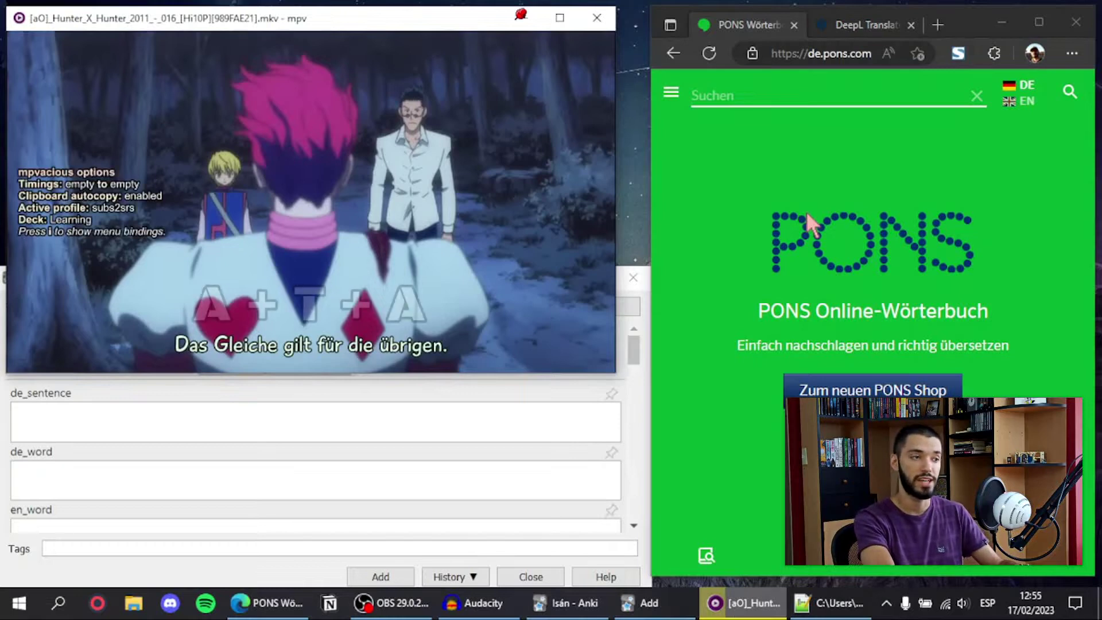
key(t)
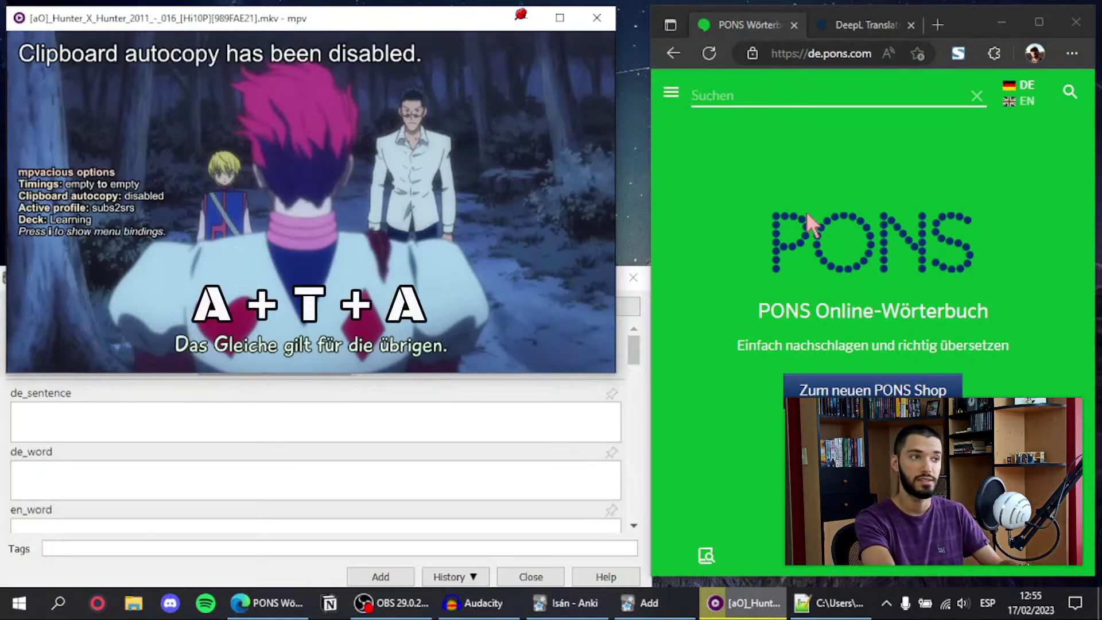
key(a)
key(a)
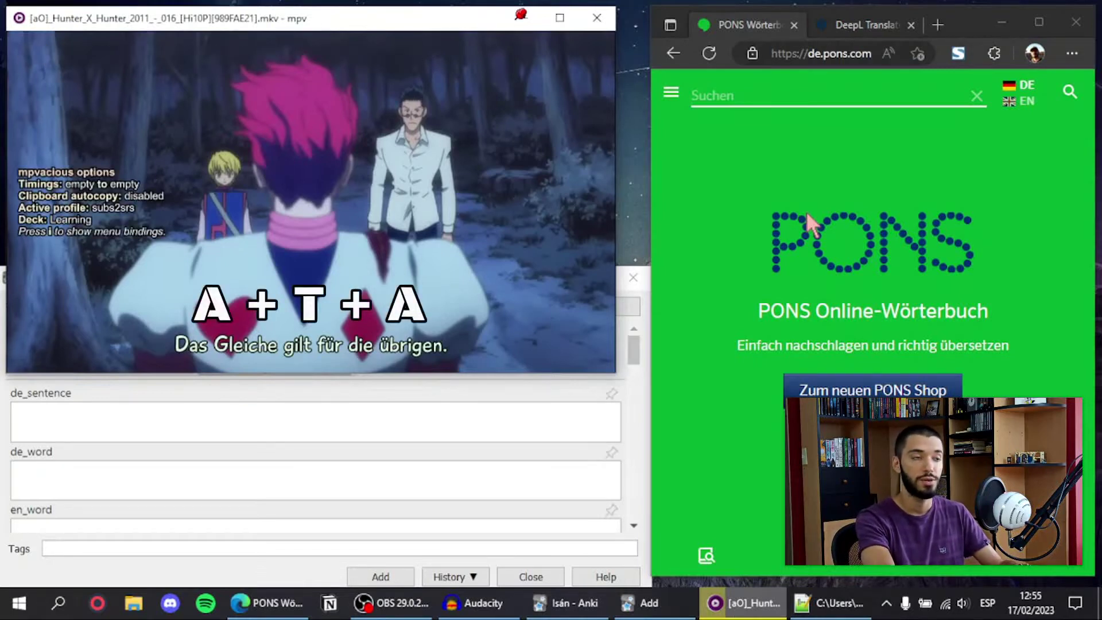
key(t)
key(a)
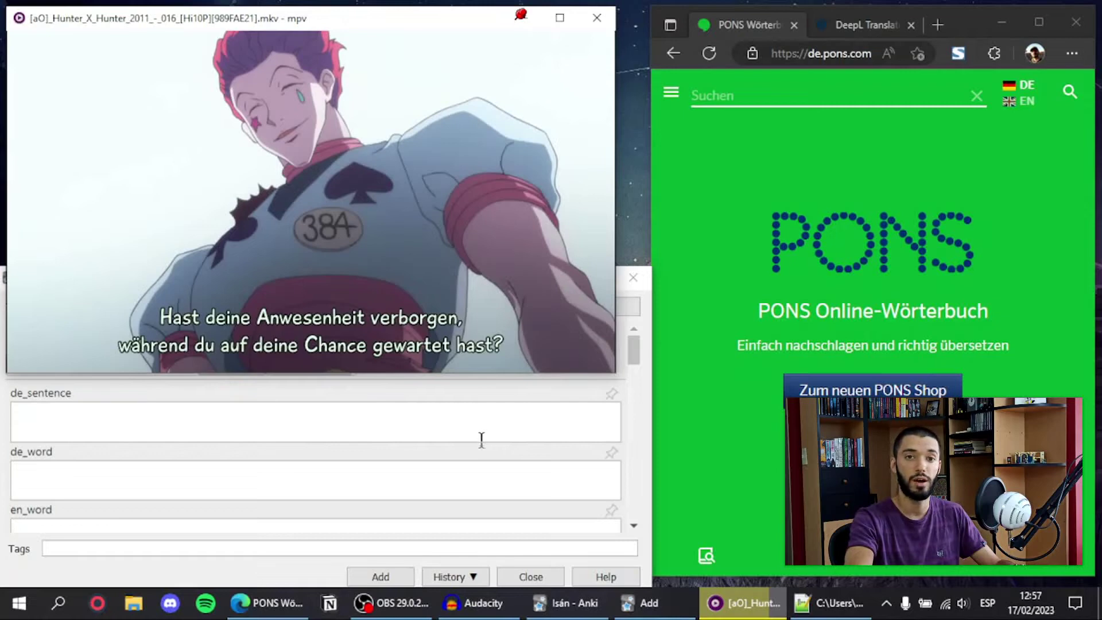
- Paste the subtitle sentence into de_sentence, remove the doubled space, and bold Anwesenheit
click(510, 432)
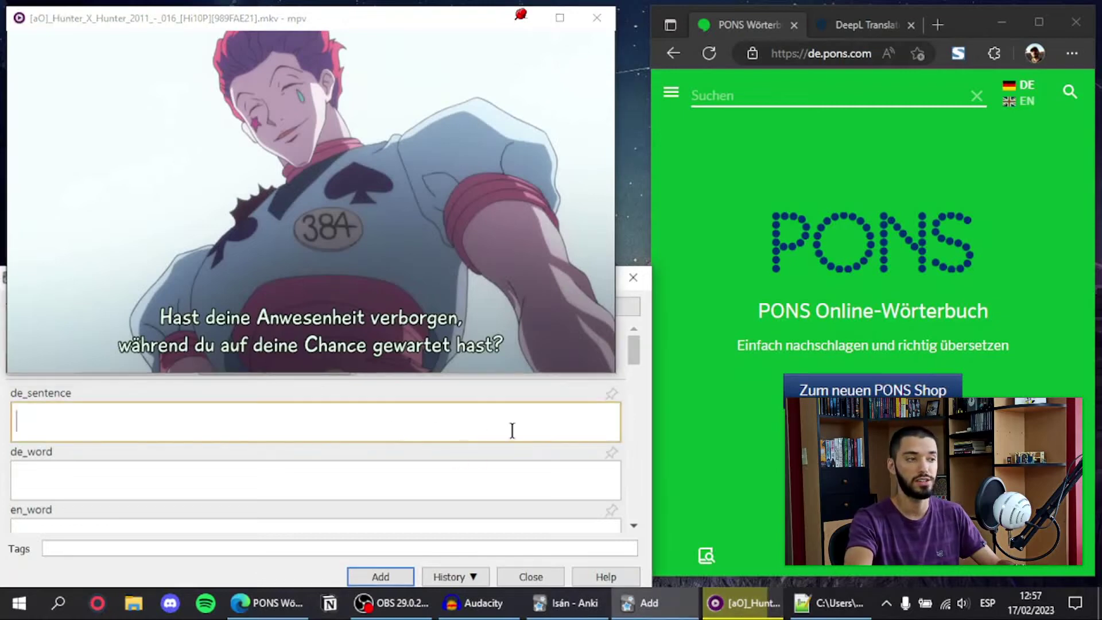
text(Hast deine Anwesenheit verborgen,  während du auf deine Chance gewartet hast?)
click(288, 425)
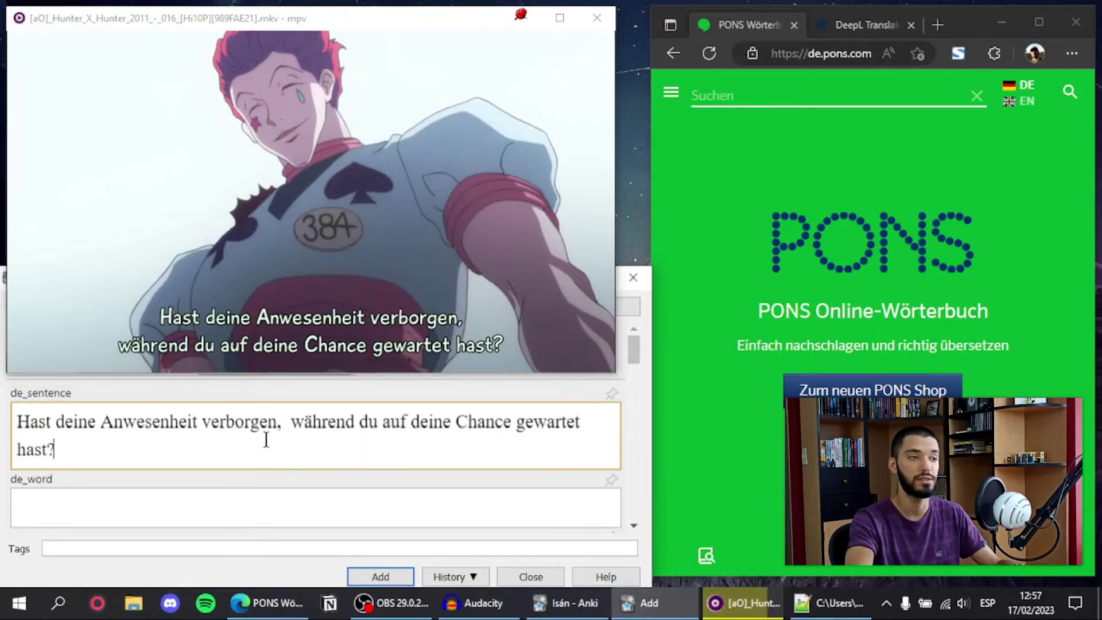
key(BackSpace)
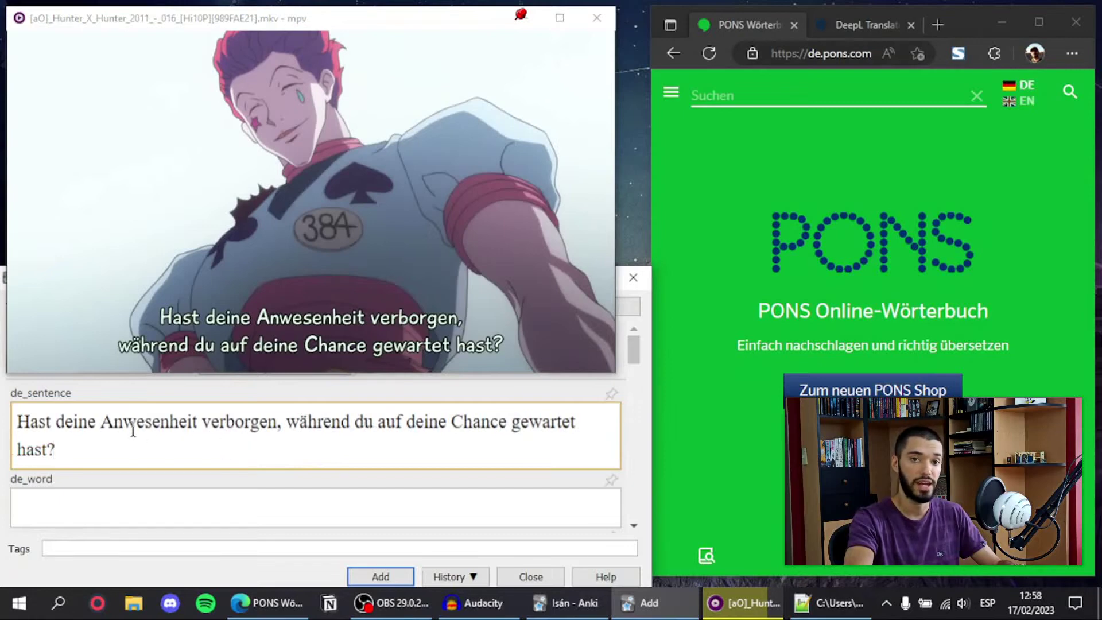
drag(100, 421, 201, 422)
key(ctrl+c)
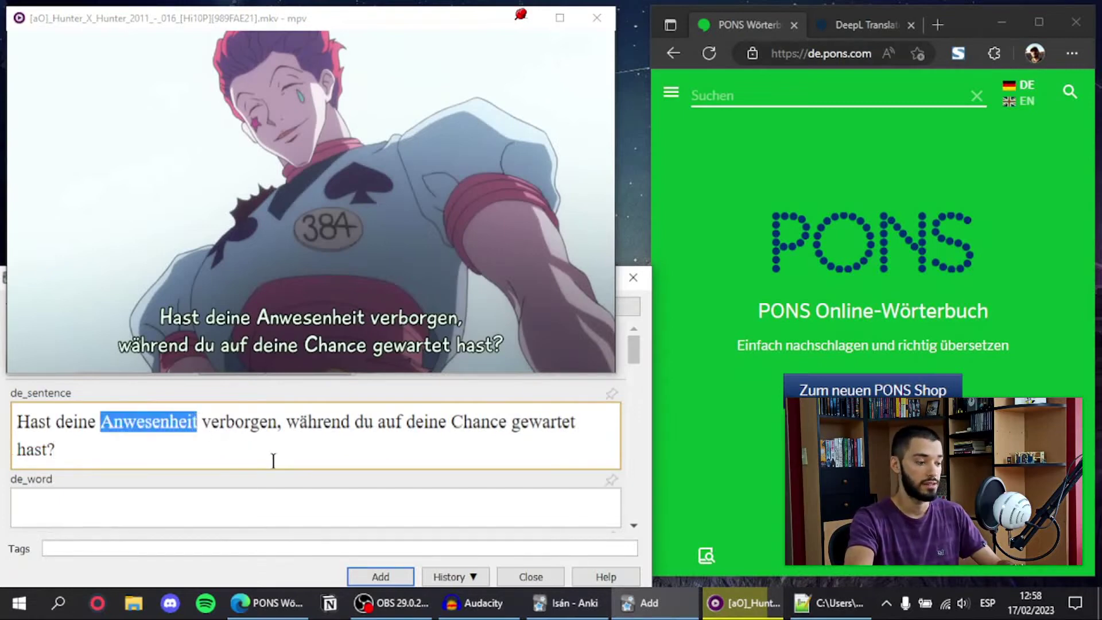
key(ctrl+b)
- Look up Anwesenheit on PONS and enter it as the de_word
click(878, 96)
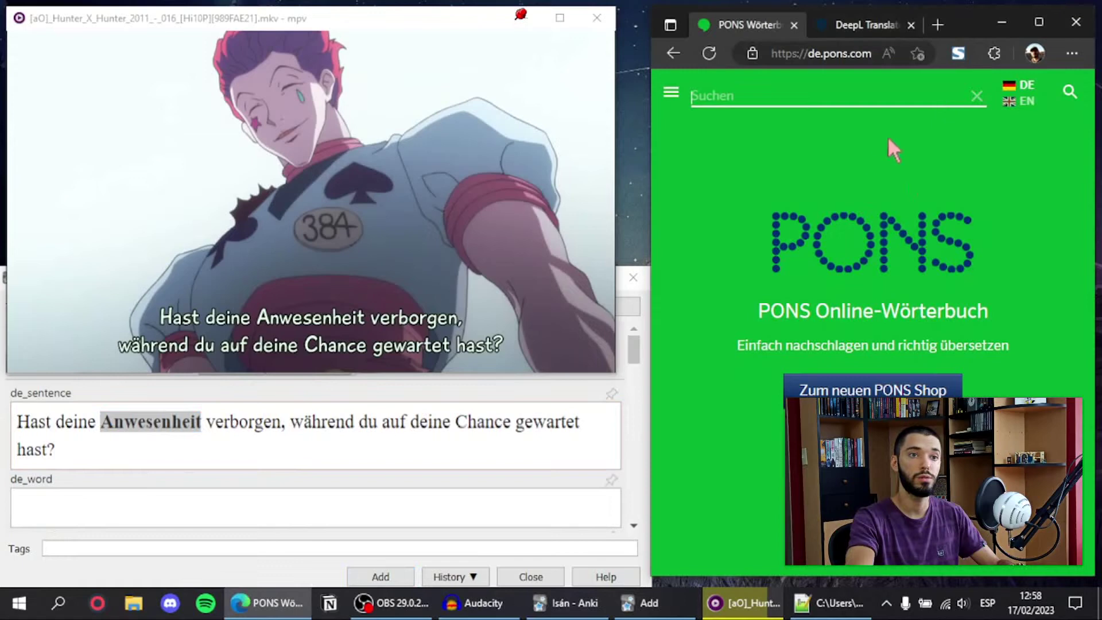
key(ctrl+v)
key(Return)
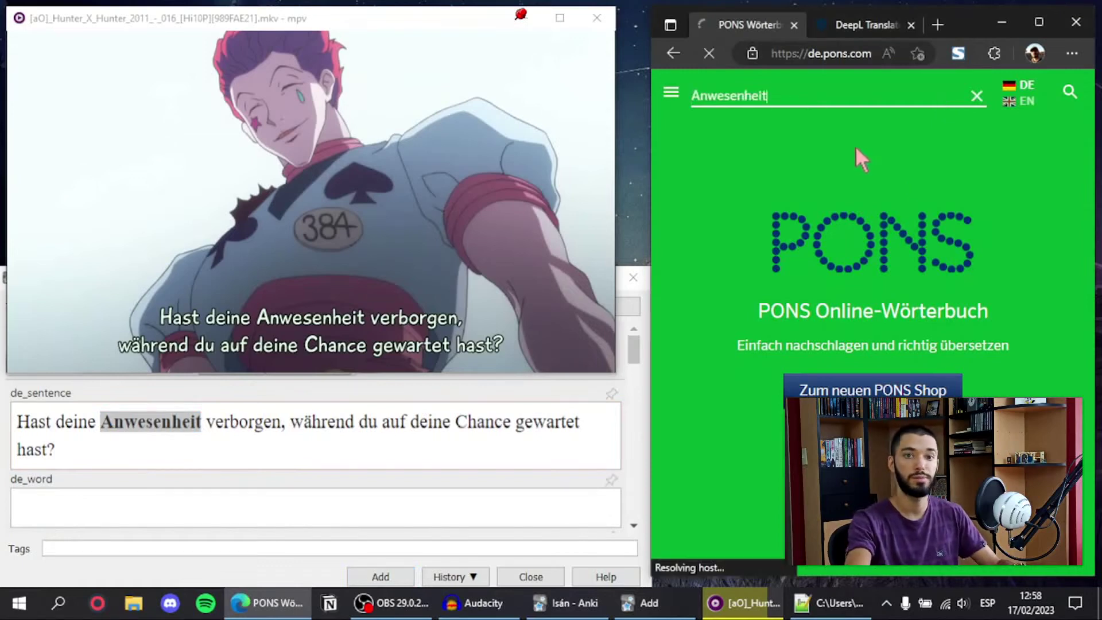
click(145, 499)
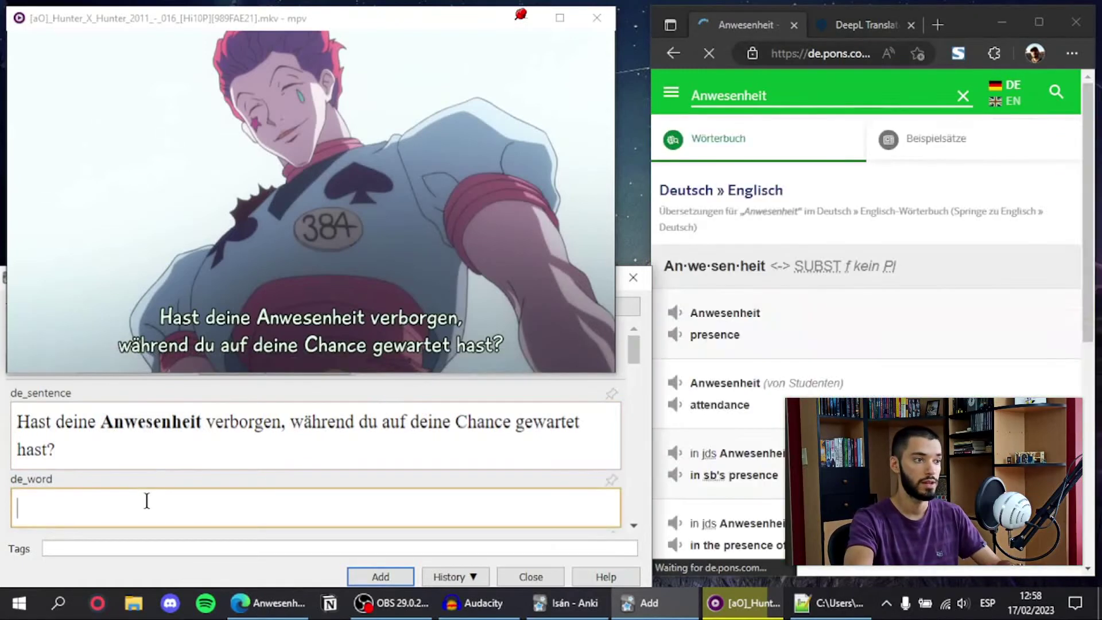
key(ctrl+v)
scroll(174, 459, down, 1)
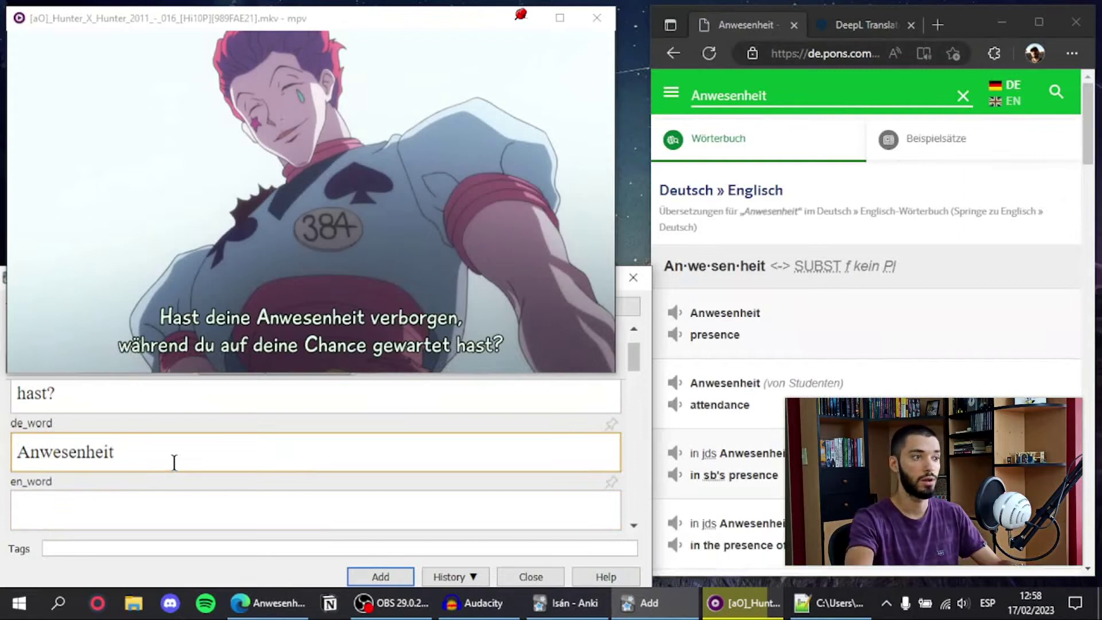
scroll(161, 465, down, 1)
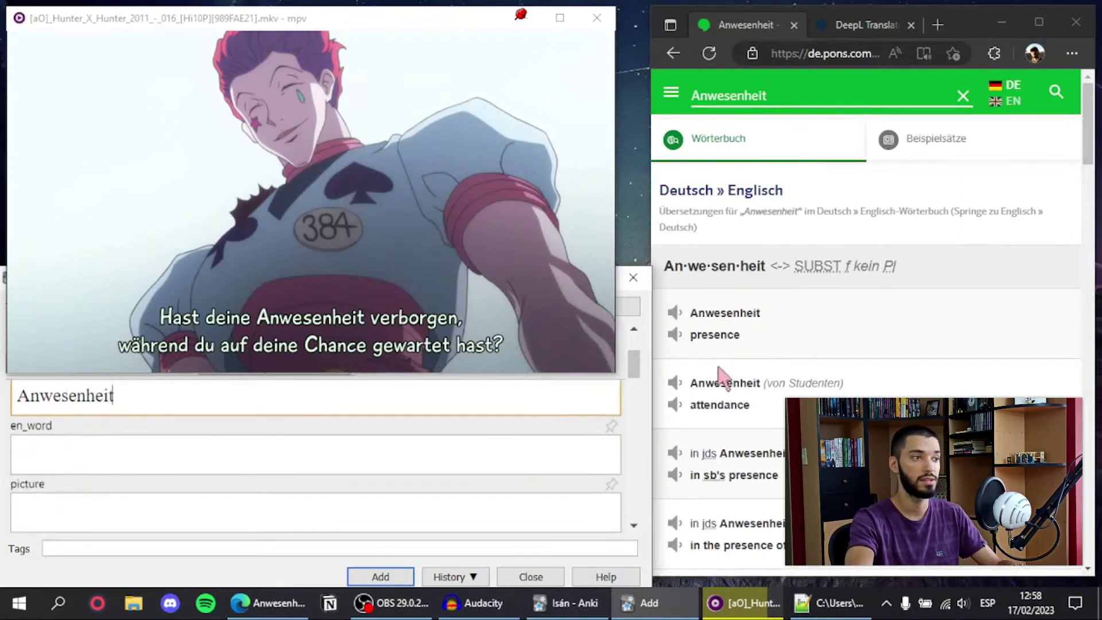
- Copy the PONS translation 'presence' into the en_word field
click(683, 346)
double_click(714, 335)
key(ctrl+c)
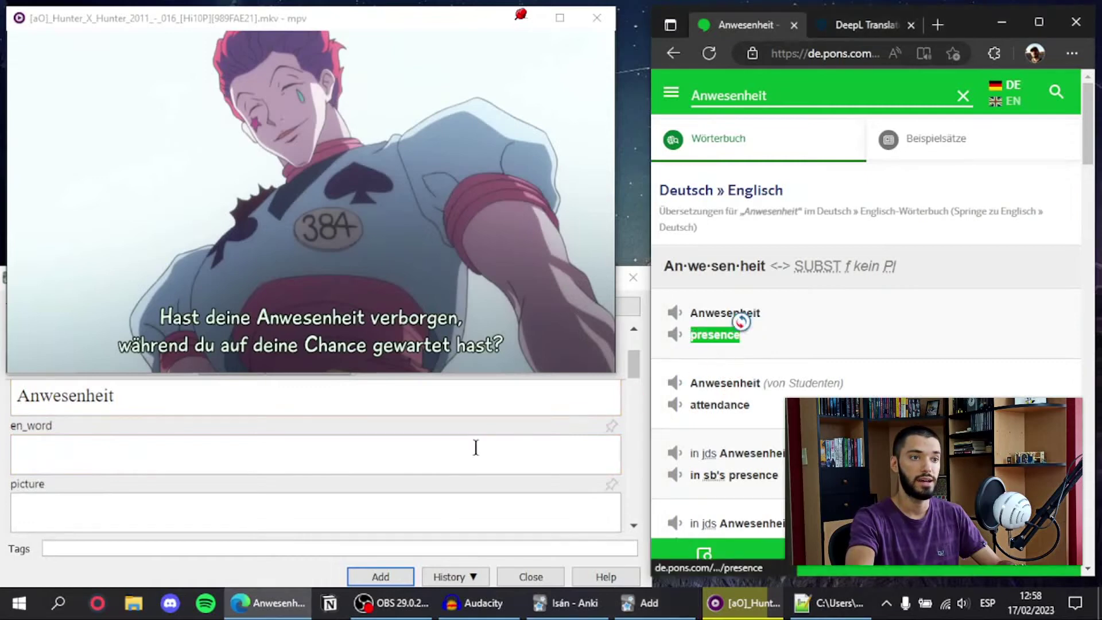
click(474, 452)
key(ctrl+v)
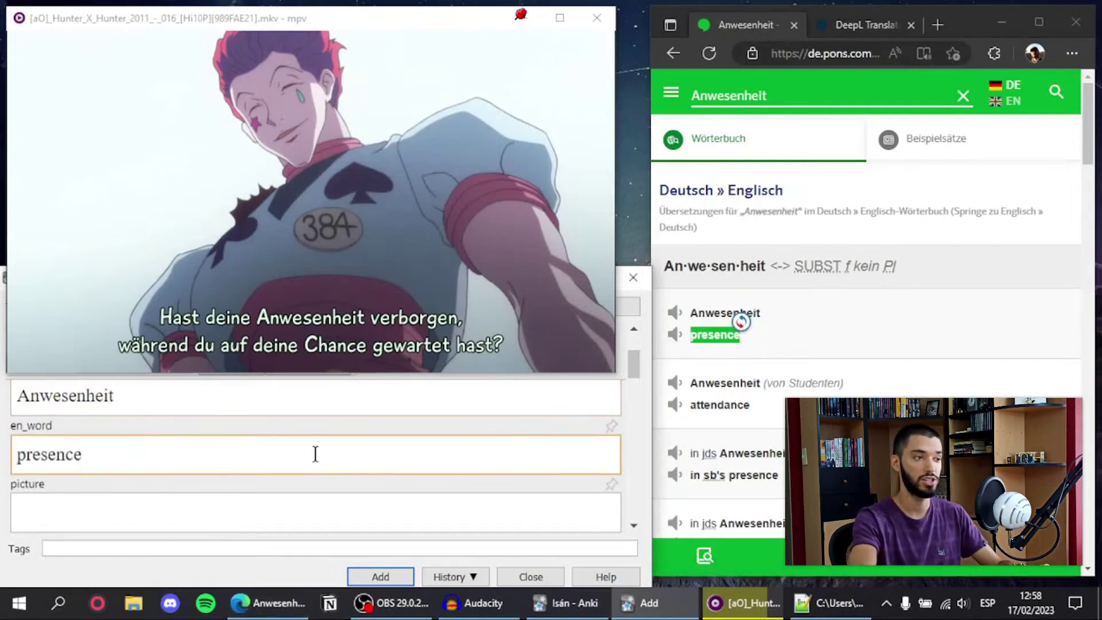
scroll(315, 454, down, 1)
- Capture the current video frame and paste it into the picture field
click(204, 465)
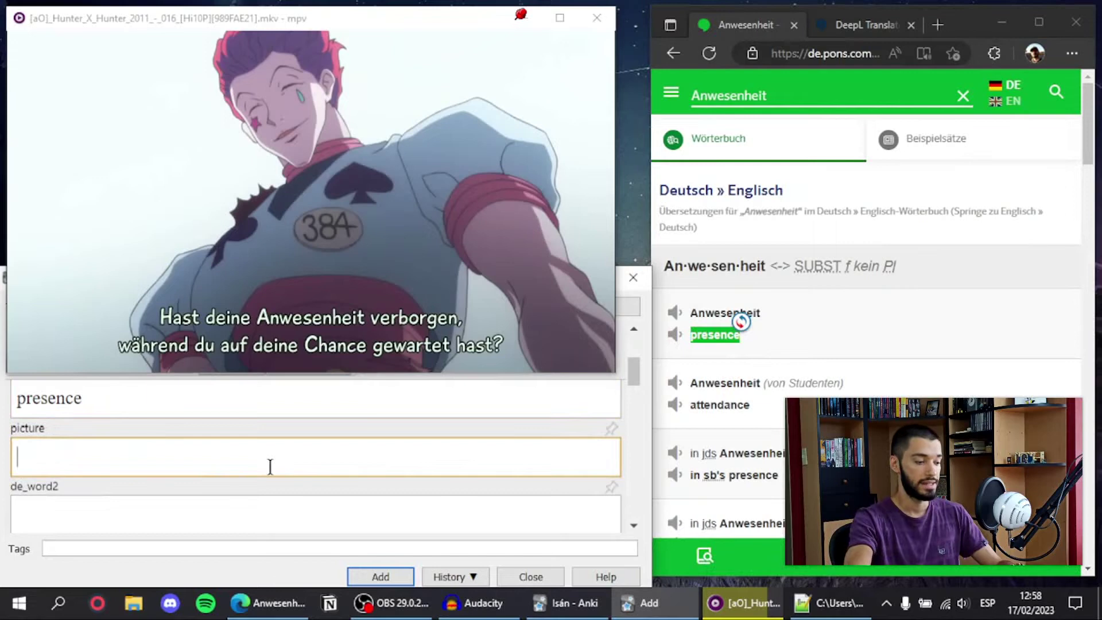
key(ctrl+Print)
click(264, 265)
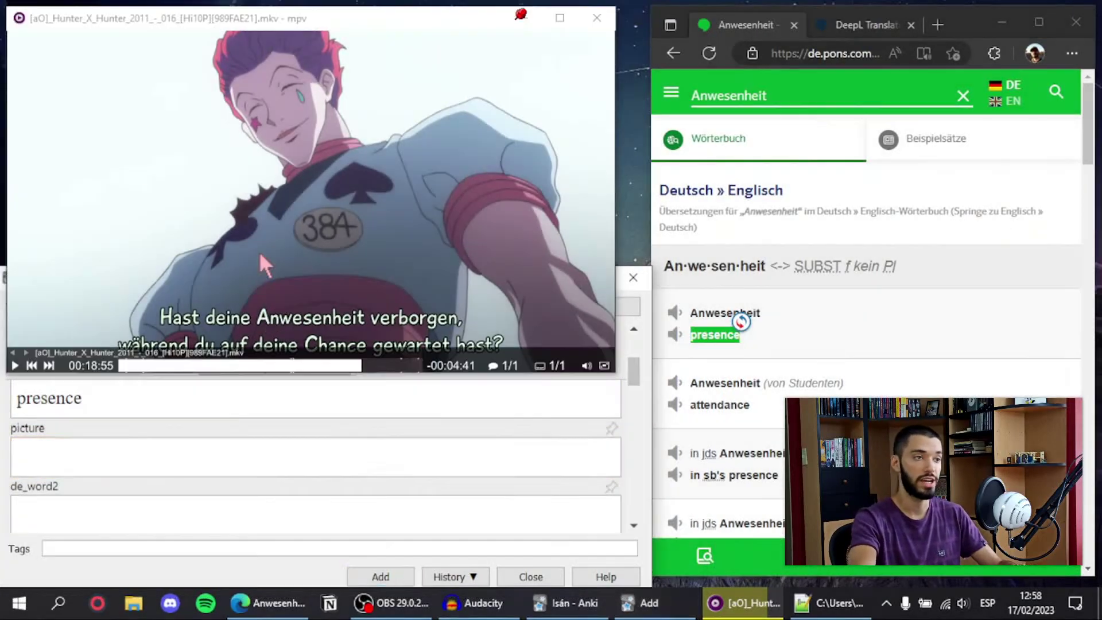
click(166, 459)
key(ctrl+v)
scroll(300, 497, up, 2)
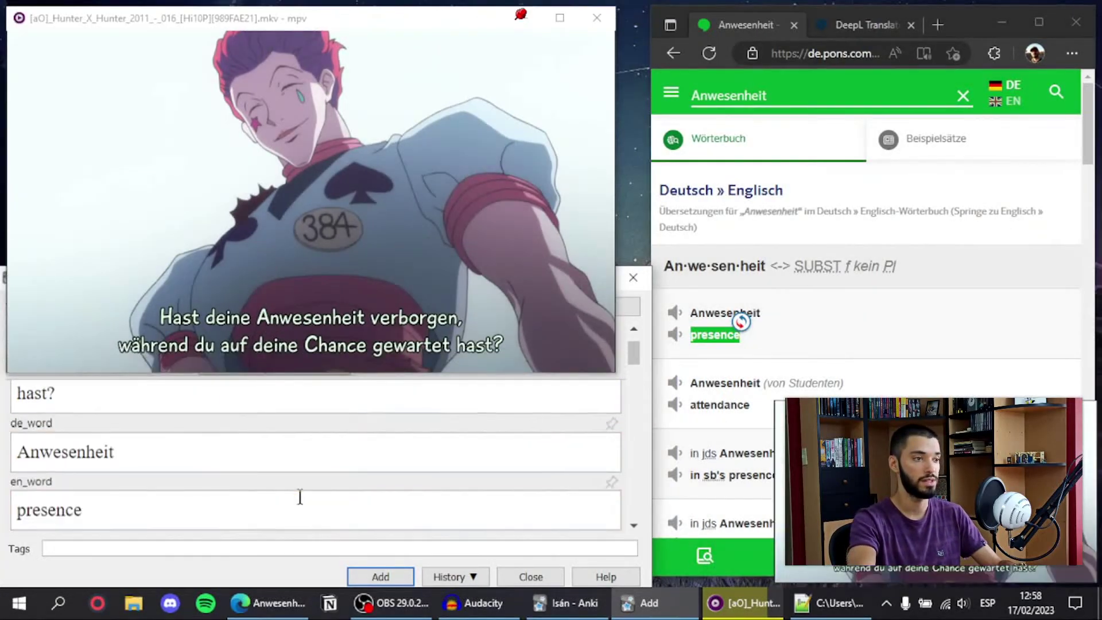
scroll(299, 497, up, 1)
scroll(327, 492, down, 2)
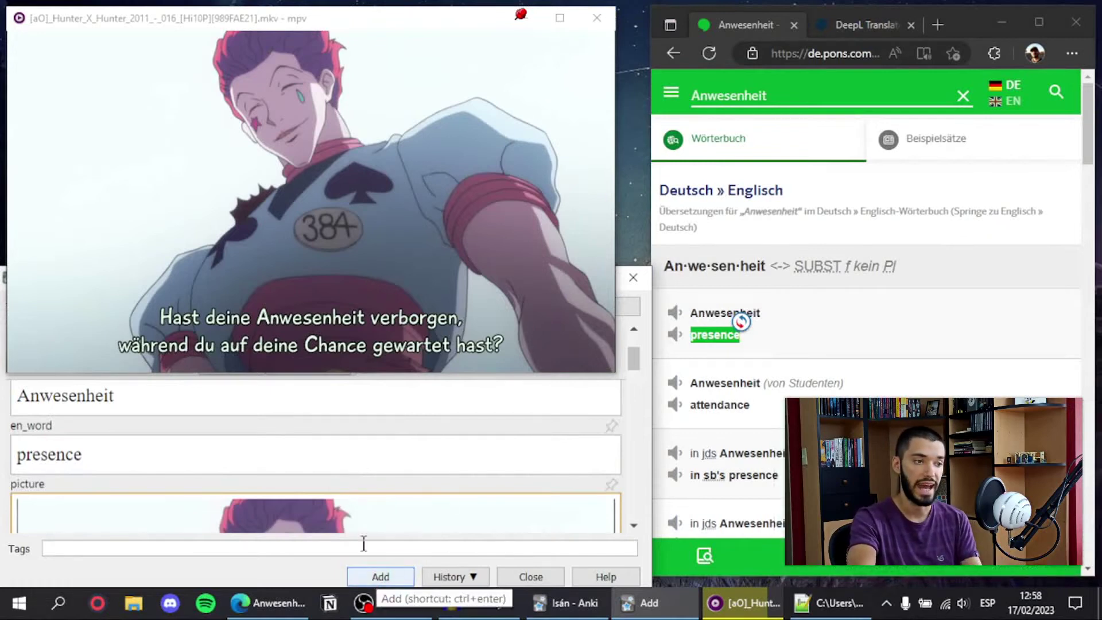
scroll(337, 500, up, 3)
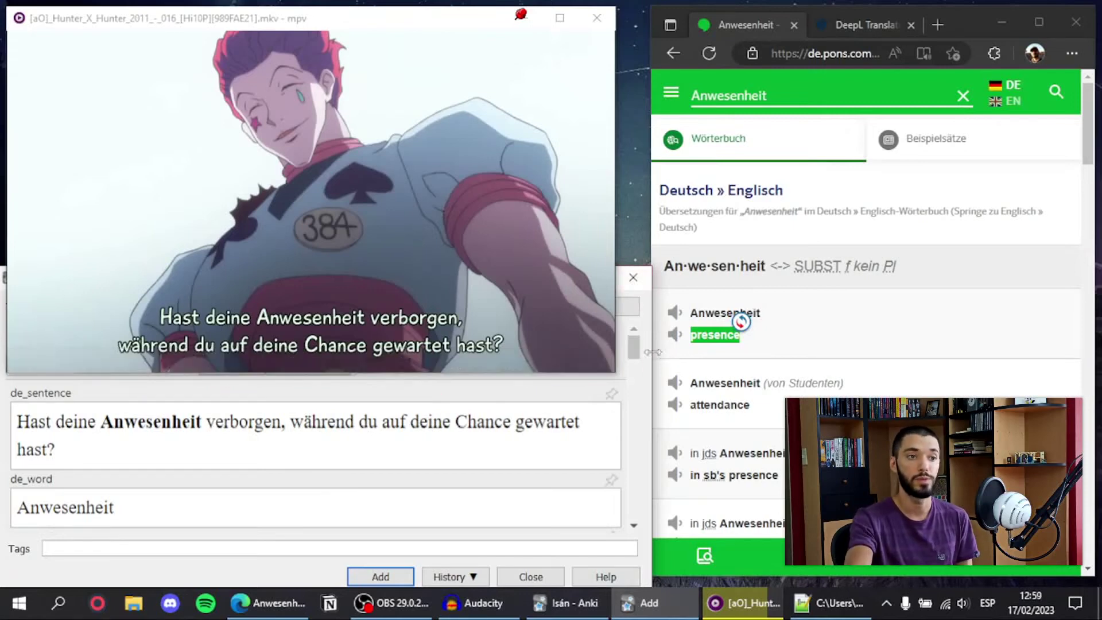
- Check that de_word reads Anwesenheit and en_word reads presence, then resume the video in mpv
drag(631, 346, 646, 406)
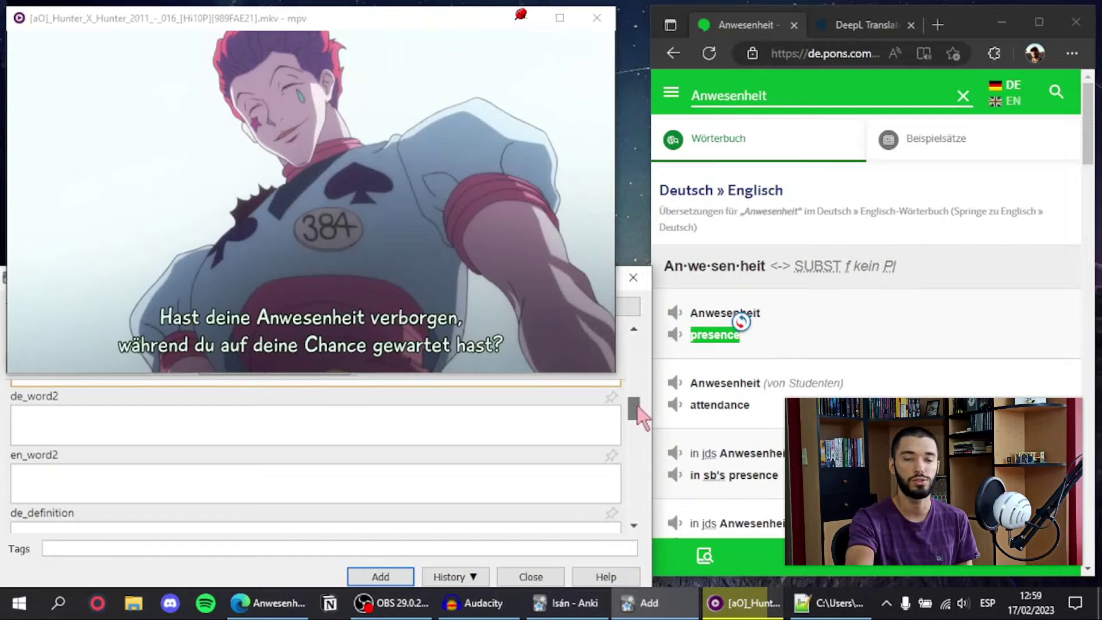
drag(636, 403, 633, 351)
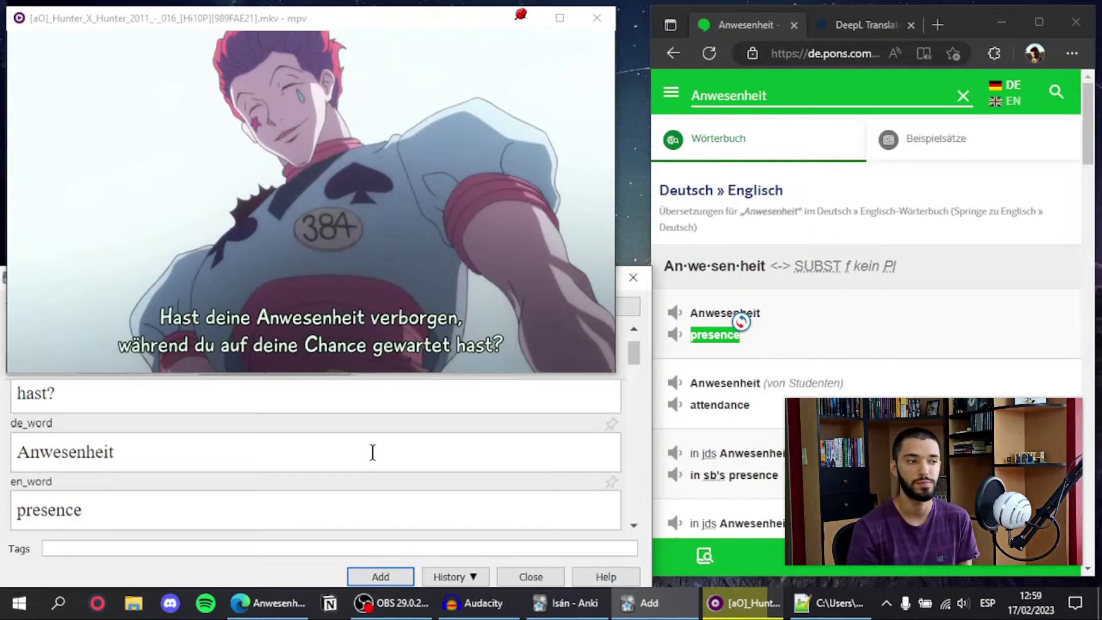
key(alt+Tab)
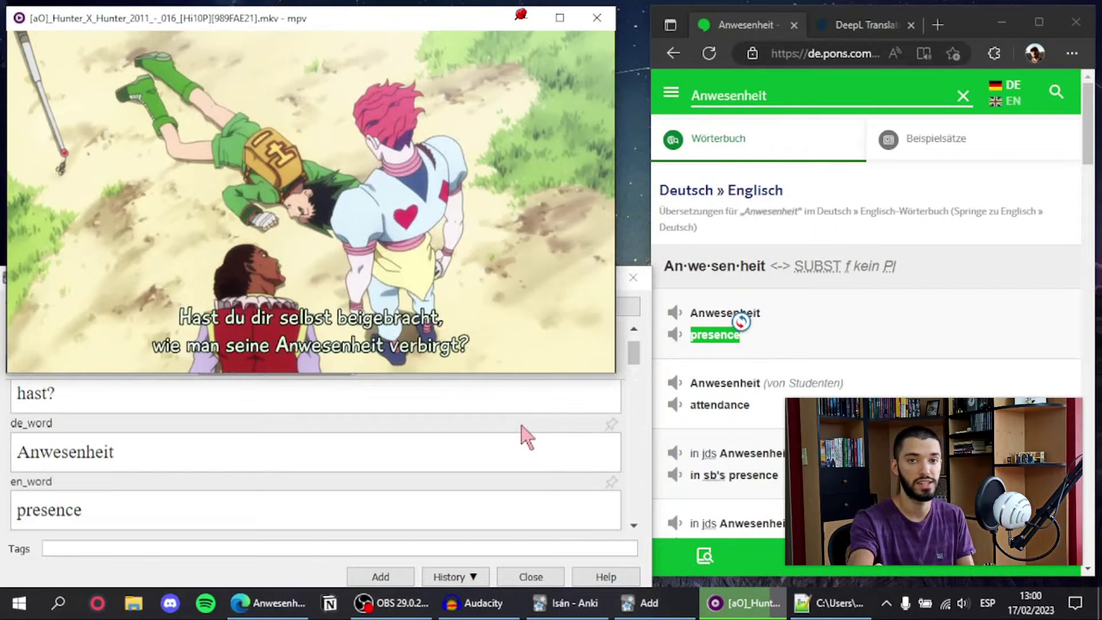
- Add the Anwesenheit note, then paste 'Seine Giftpfeile entspannen deine Muskeln.' with Muskeln bolded
key(alt+Tab)
key(ctrl+Return)
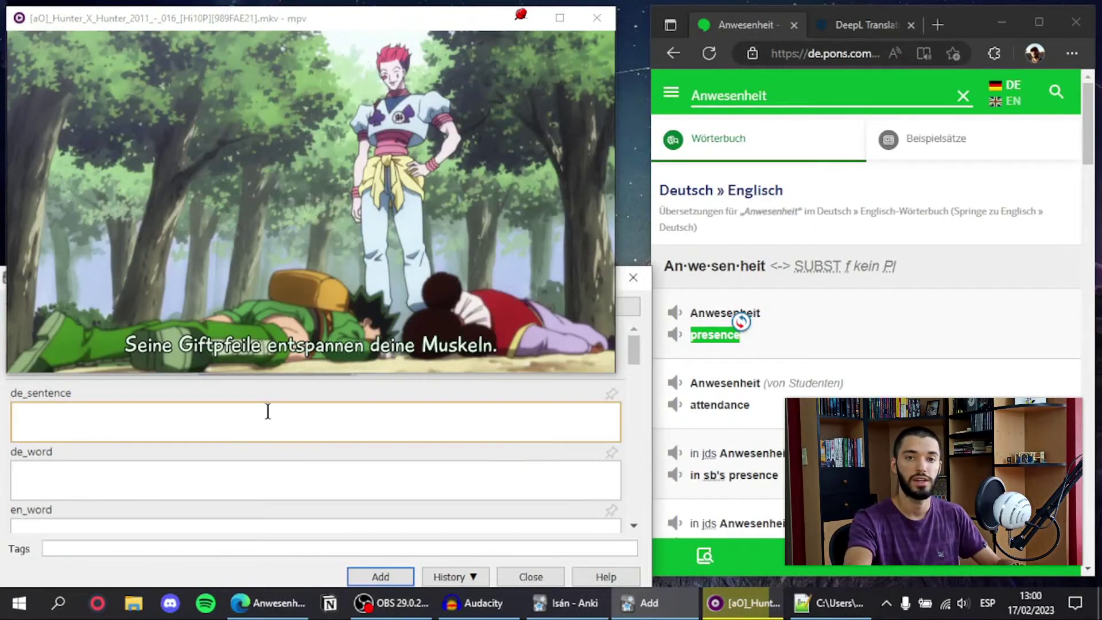
text(Seine Giftpfeile entspannen deine Muskeln.)
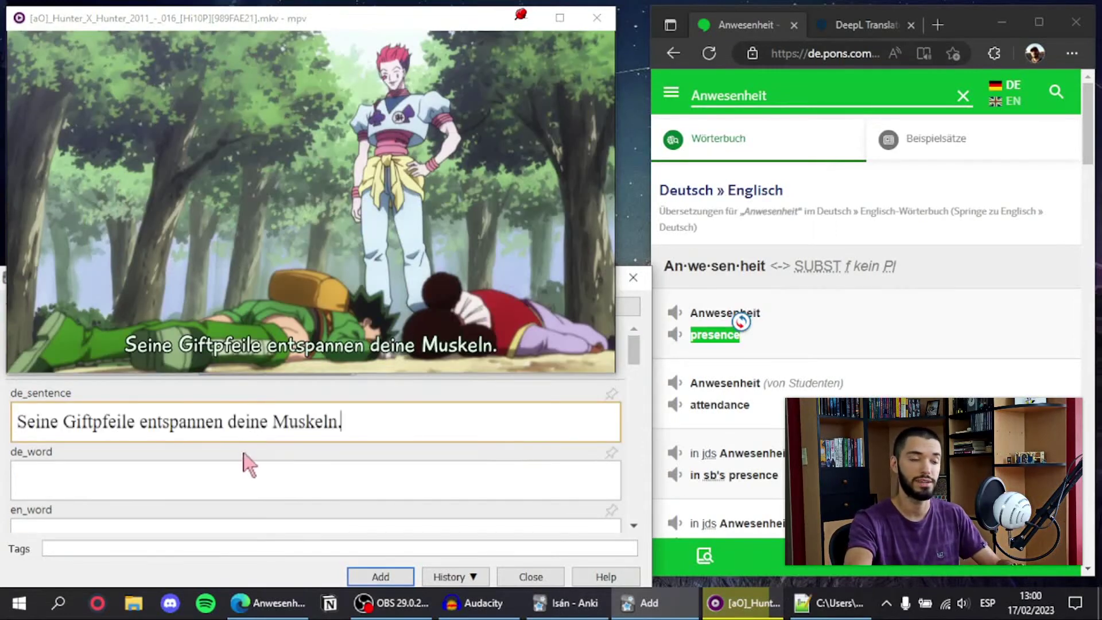
drag(275, 421, 334, 422)
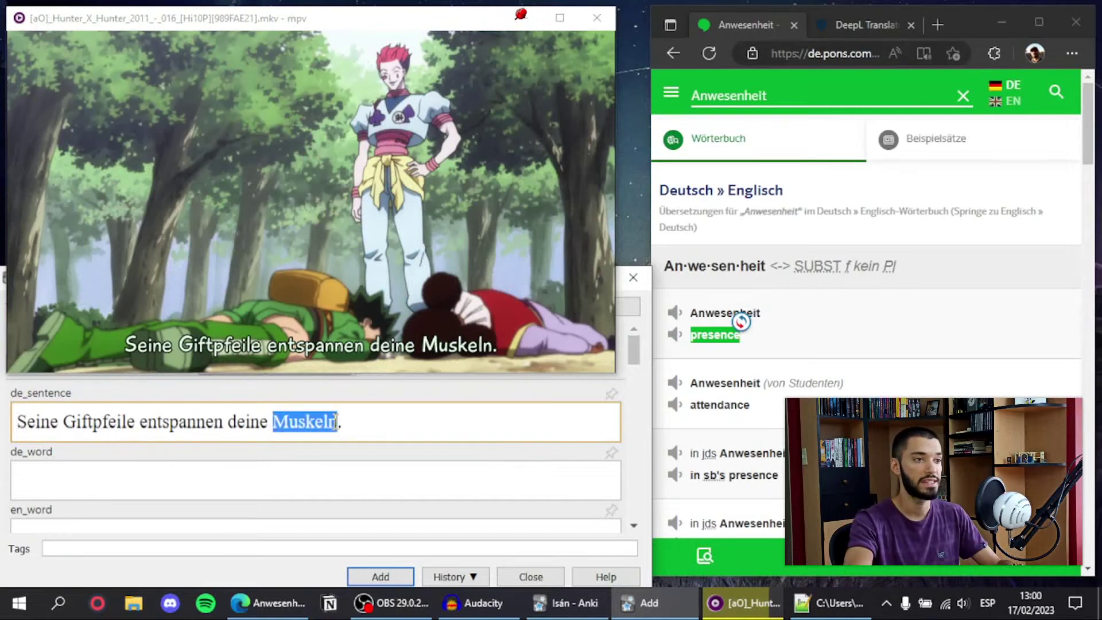
key(shift+Right)
key(ctrl+c)
- Look up Muskeln on PONS and set de_word to 'der Muskel'
click(964, 99)
key(ctrl+v)
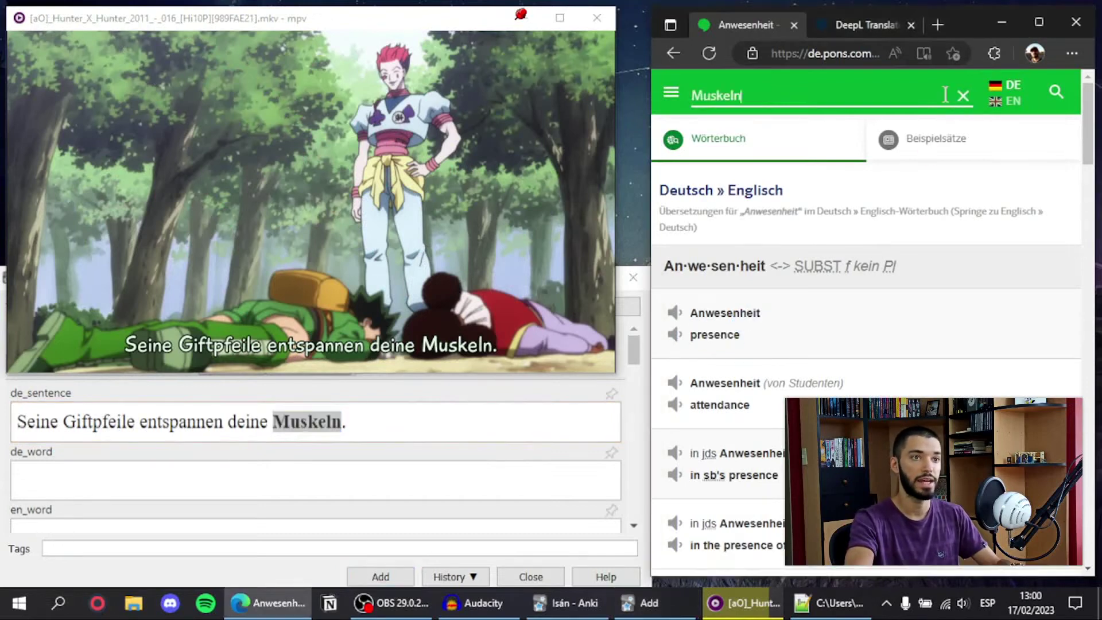
key(Return)
click(212, 472)
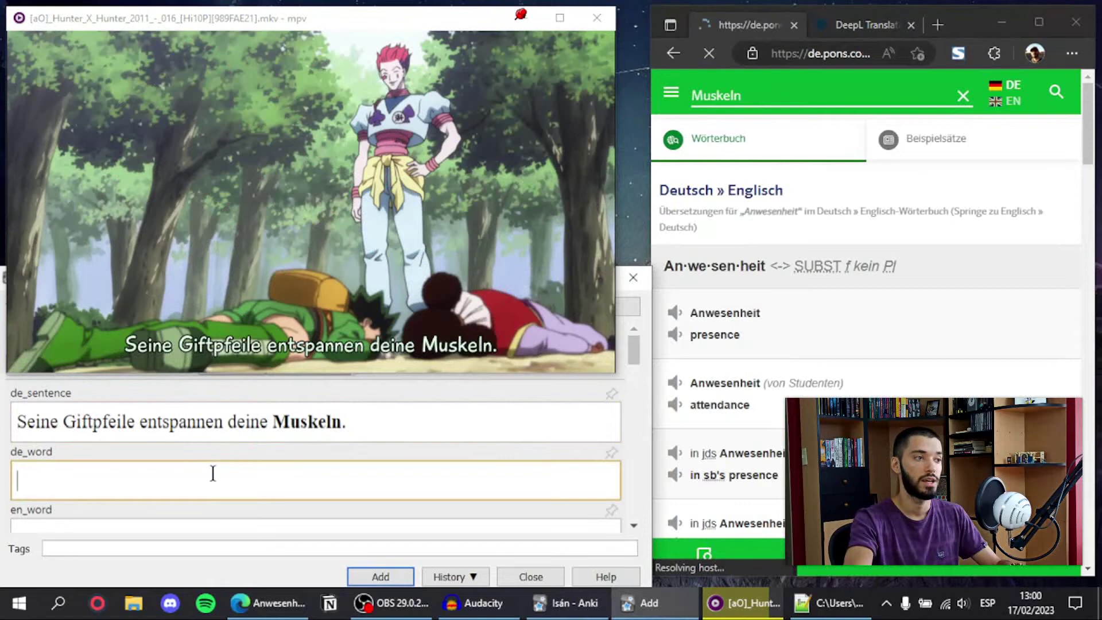
key(ctrl+v)
scroll(155, 472, down, 1)
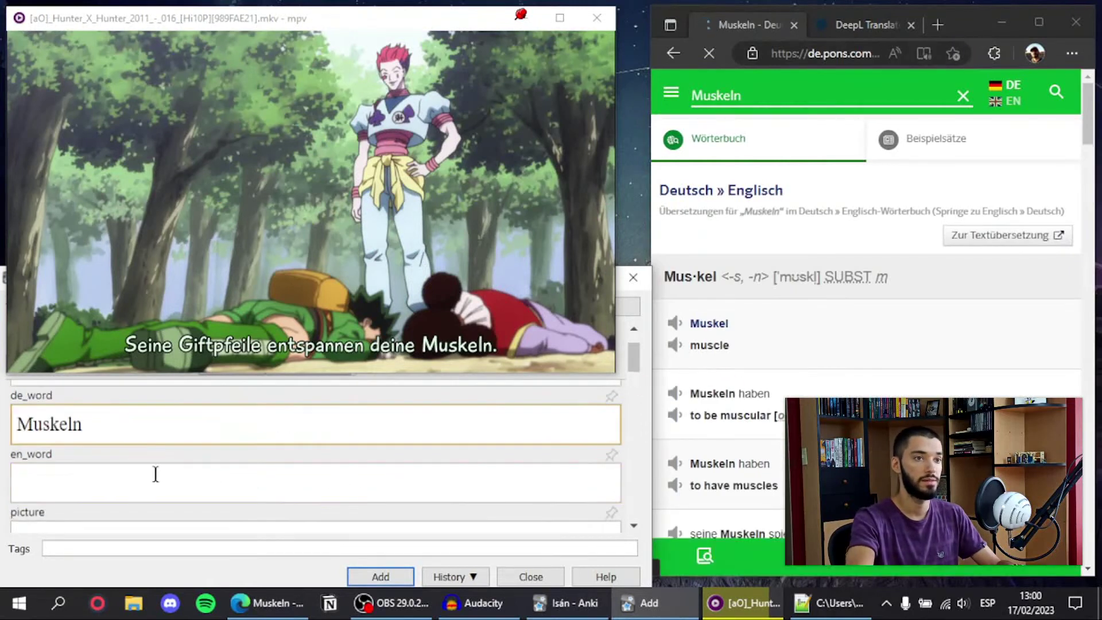
key(ctrl+a)
text(de r)
key(BackSpace)
key(BackSpace)
text(r Muskel)
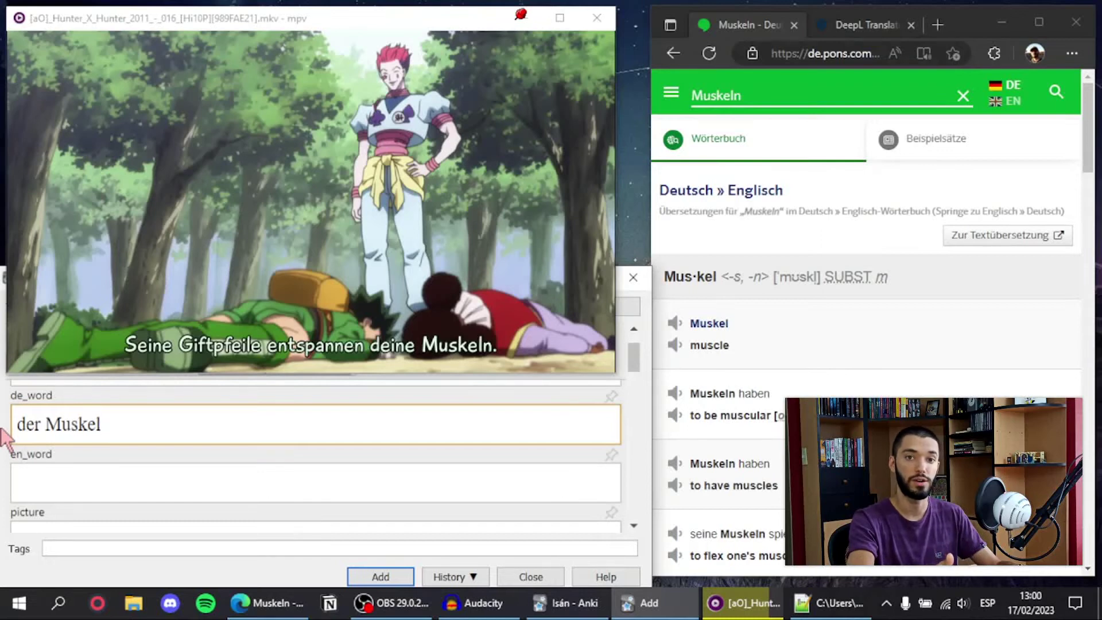
- Enter 'muscle' as en_word, paste a video screenshot into picture, and add the note
click(261, 488)
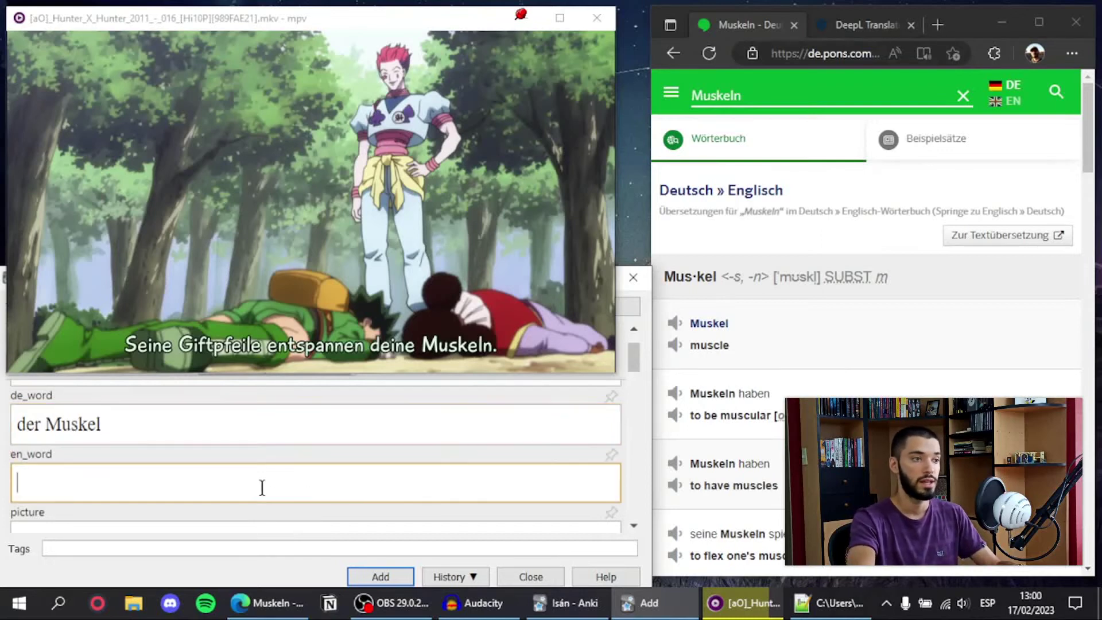
text(muscle)
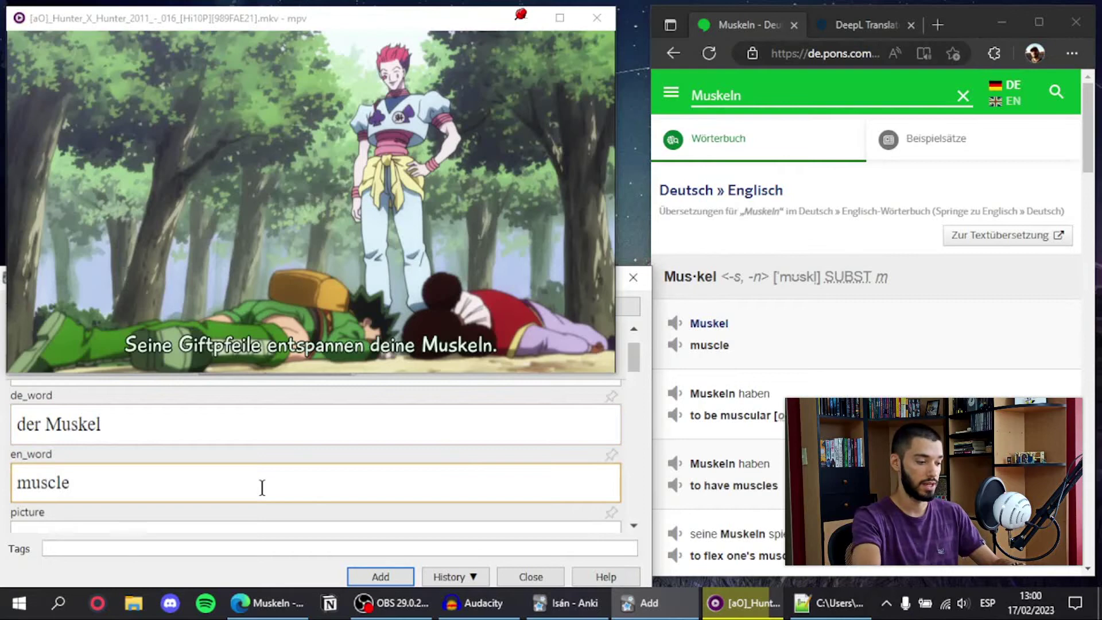
key(ctrl+Print)
click(363, 239)
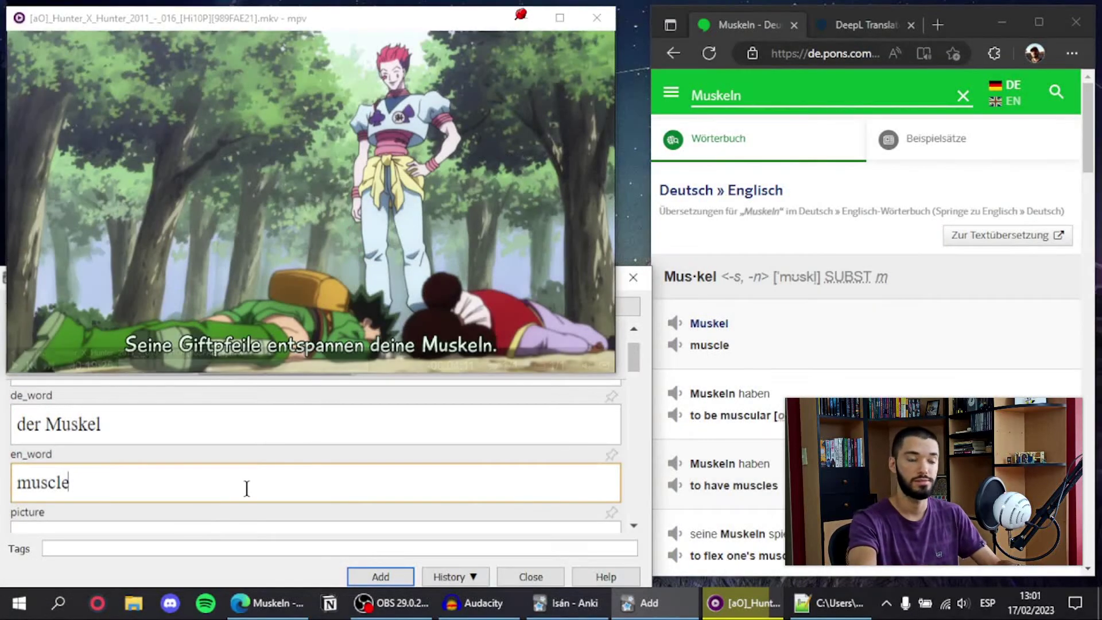
key(Tab)
key(ctrl+v)
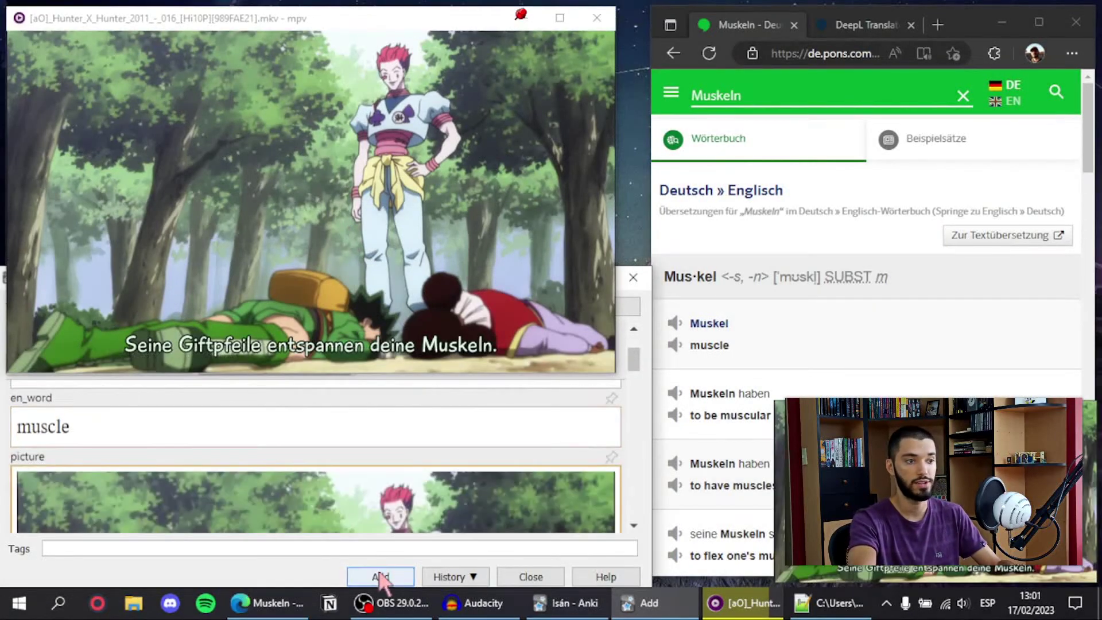
click(380, 576)
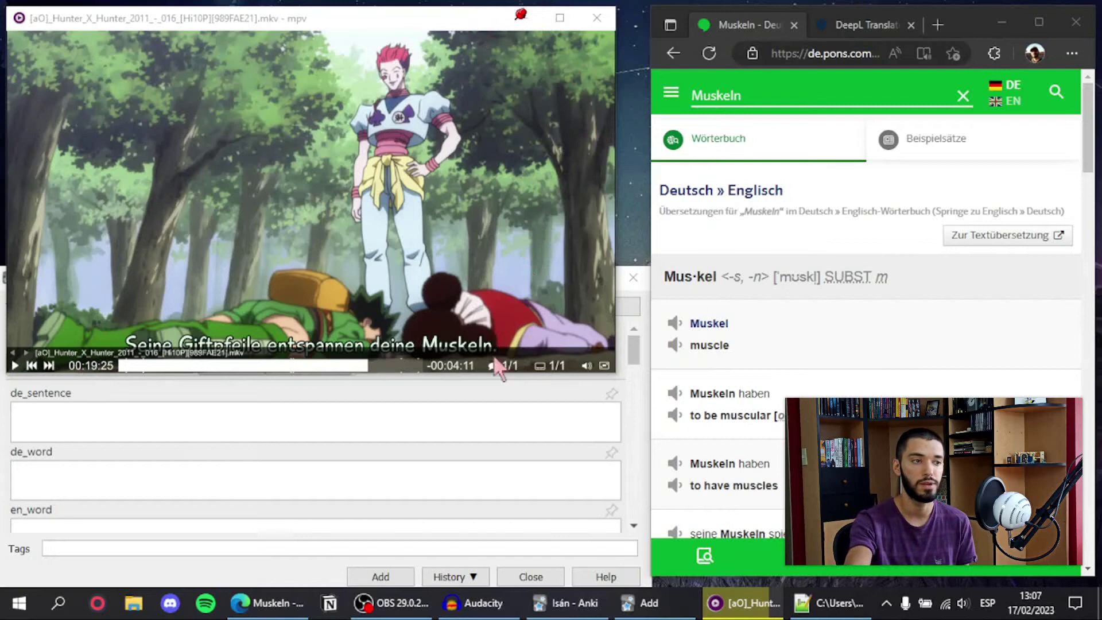
- Switch to the main Anki window showing the Deutsch::Sentence mining deck overview
click(464, 387)
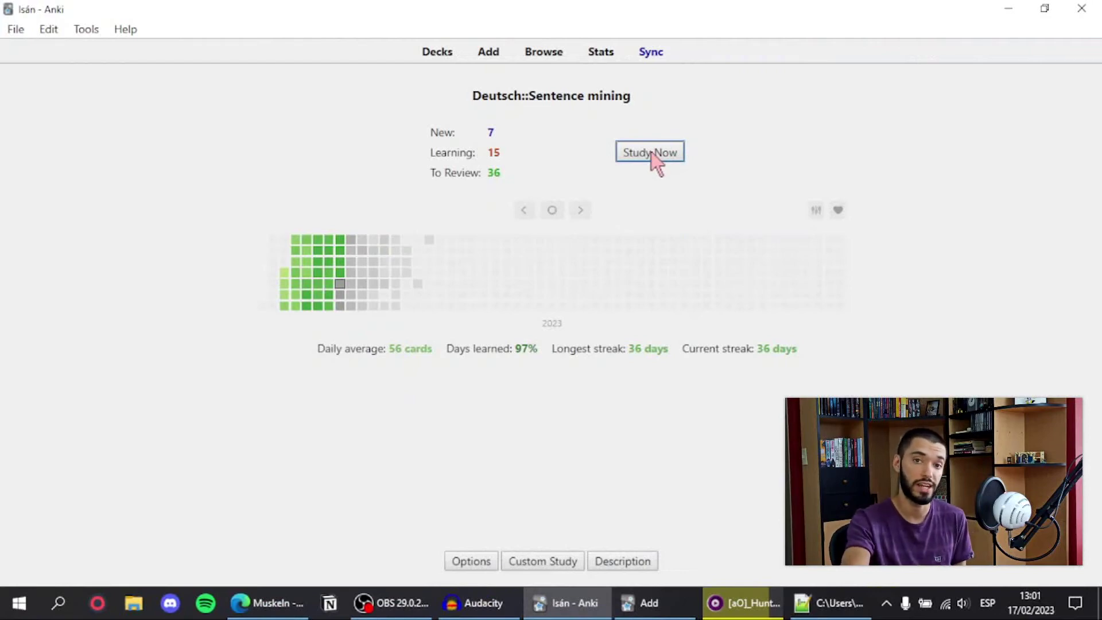
- Start a review session of the Sentence mining deck
click(653, 154)
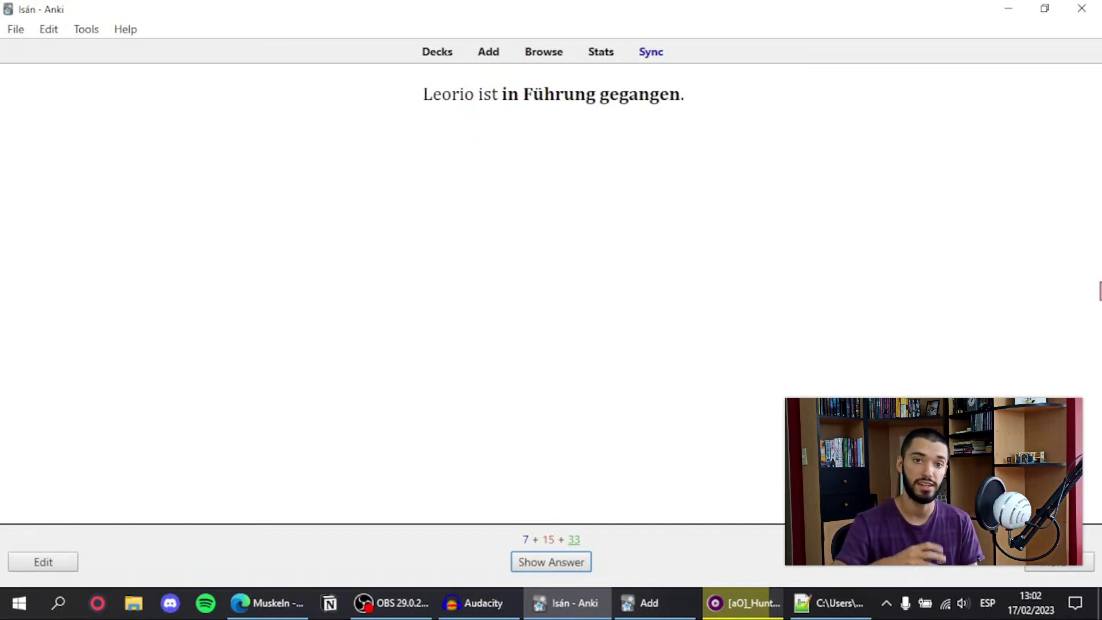
- Reveal and pass the Leorio card, then reveal the 'Rühr ihn nicht an!' answer
key(space)
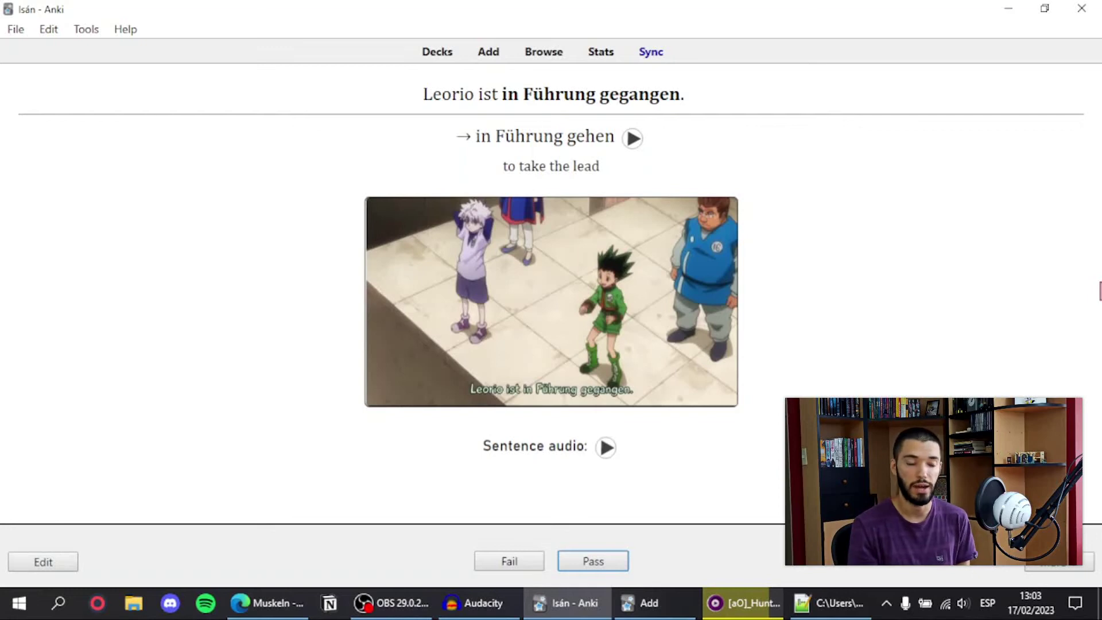
key(space)
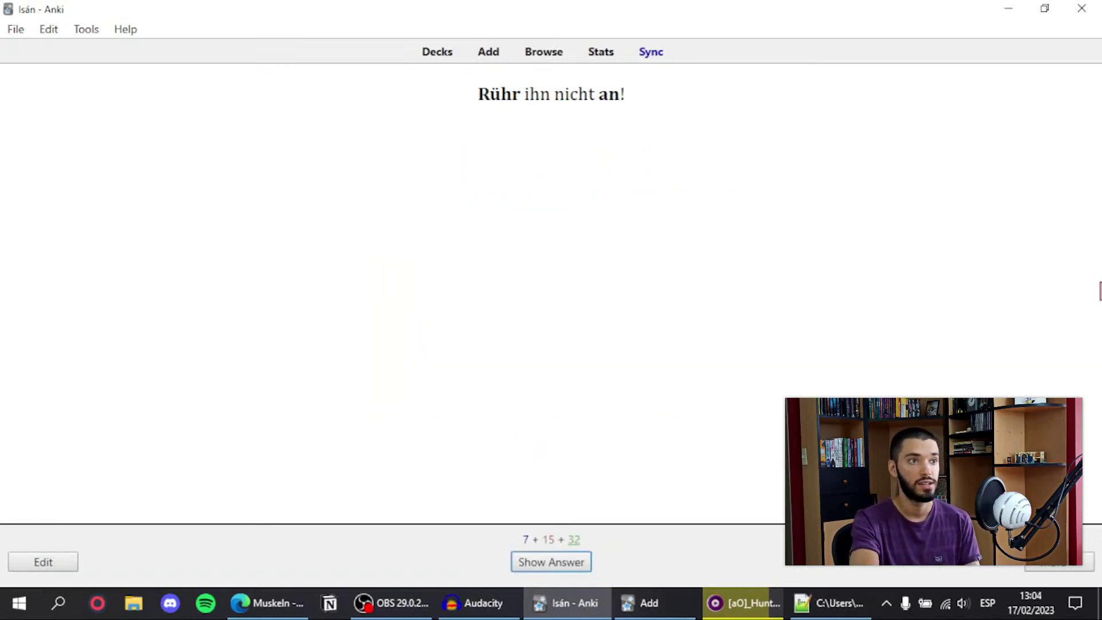
key(space)
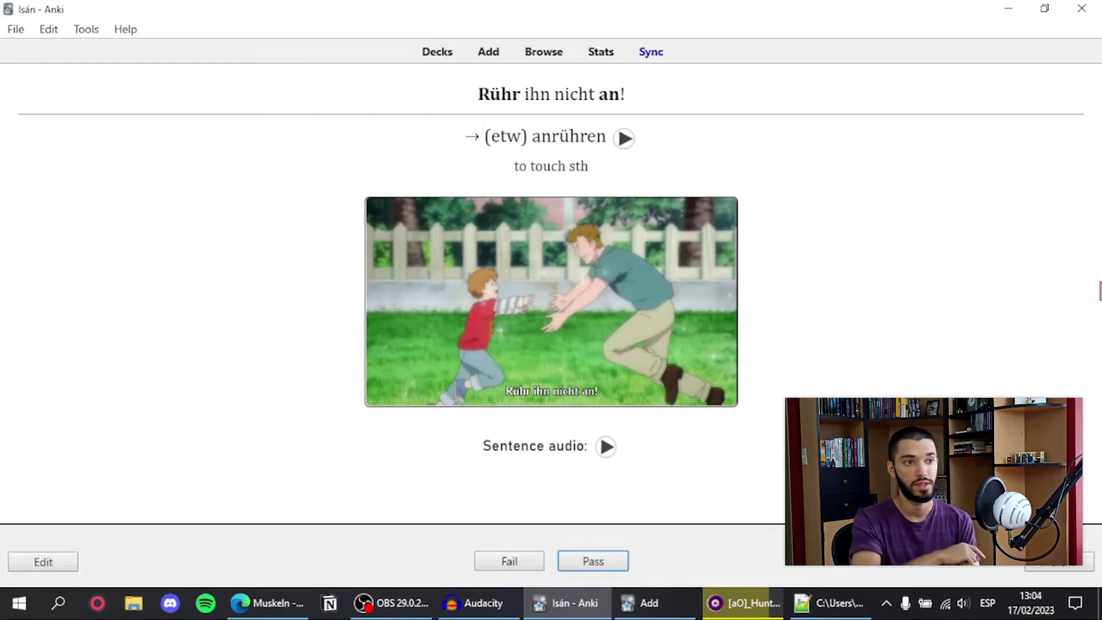